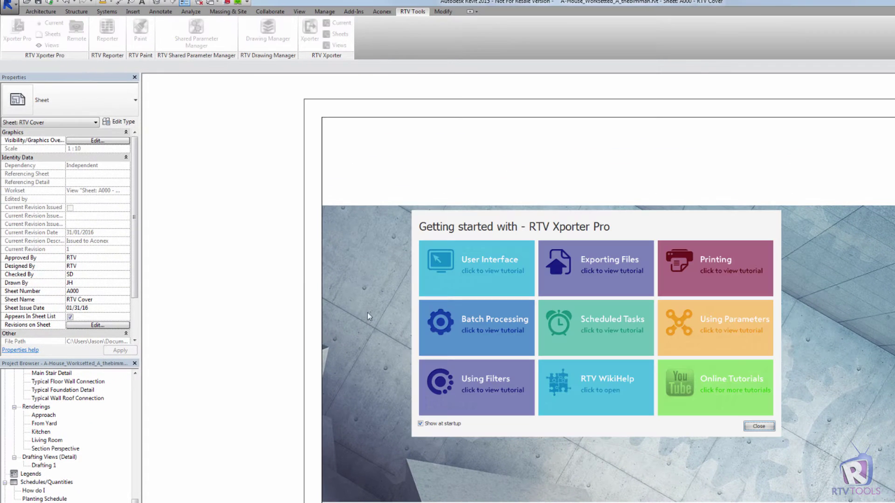
# Dismiss the getting-started window, select all sheets from A000 through A201, and open their export settings.
pyautogui.click(759, 427)
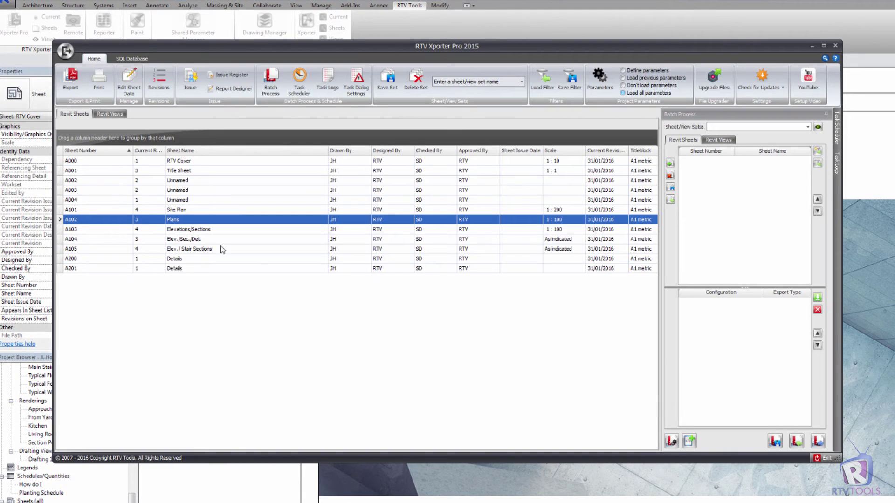
pyautogui.click(95, 163)
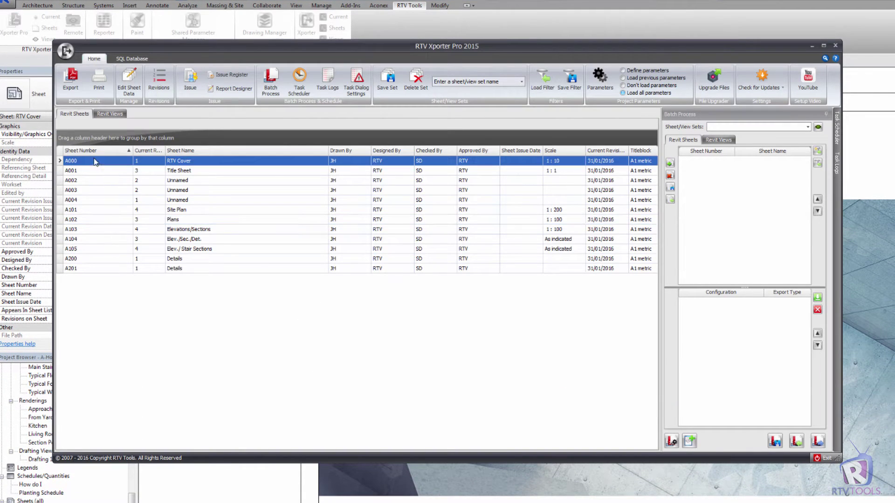
pyautogui.keyDown('shift'); pyautogui.click(95, 269); pyautogui.keyUp('shift')
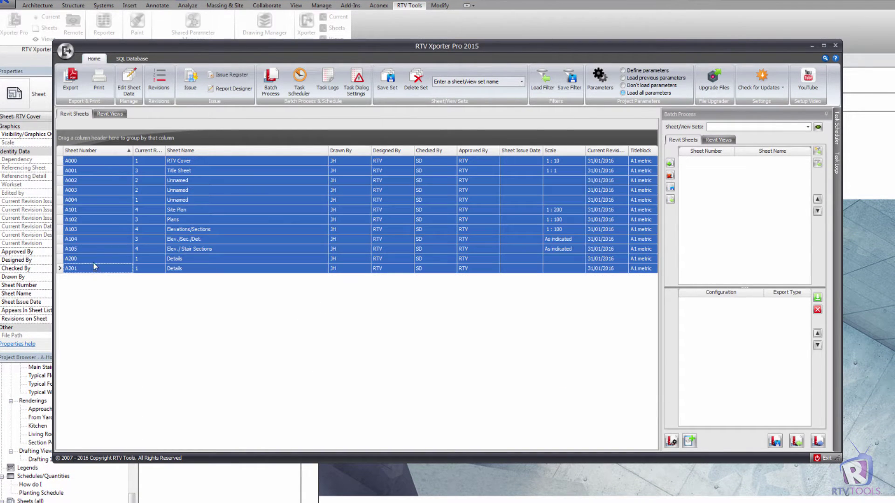
pyautogui.click(69, 84)
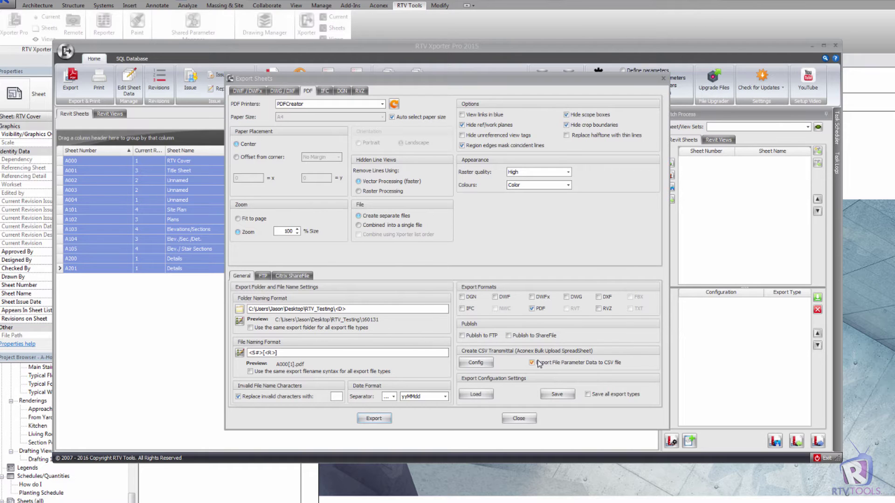
# Examine the Aconex CSV transmittal configuration, including the selected export parameters and their alternative column names.
pyautogui.click(475, 362)
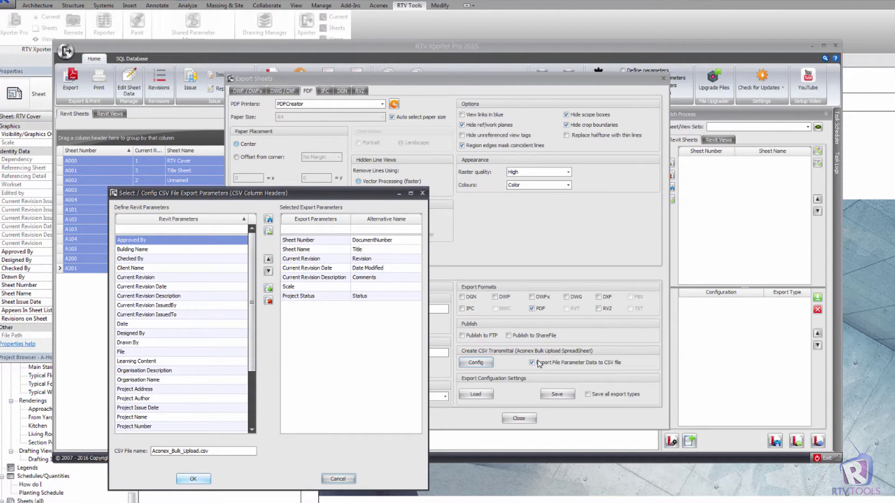
pyautogui.press('Escape')
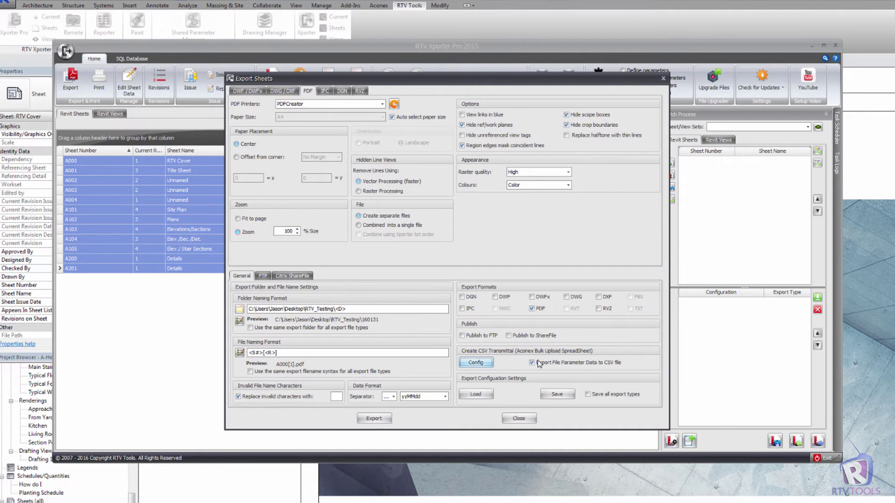
# Export the selected sheets as separate PDF files with parameter data in CSV, and open the RTV Aconex Uploader.
pyautogui.moveTo(539, 364)
pyautogui.hotkey('shift', 'Left')
pyautogui.hotkey('shift', 'Left')
pyautogui.press('Return')
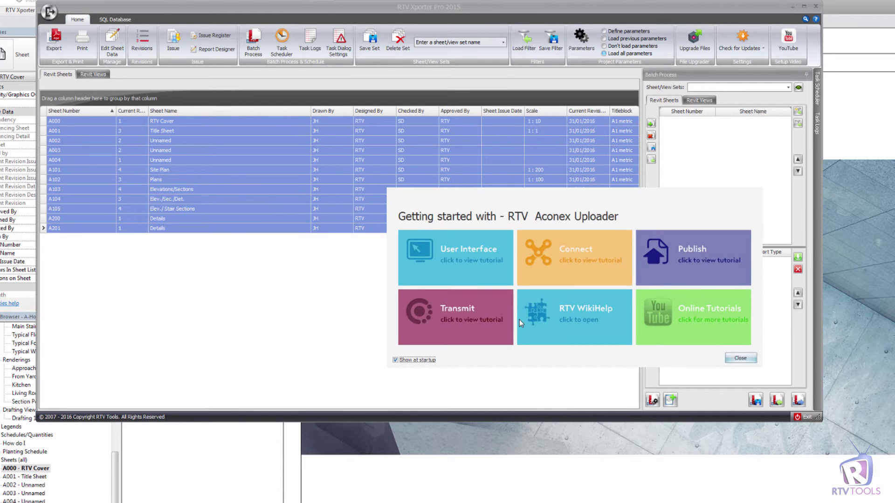
# Dismiss the uploader's getting-started window and set the source folder to RTV_Testing\160131.
pyautogui.press('Escape')
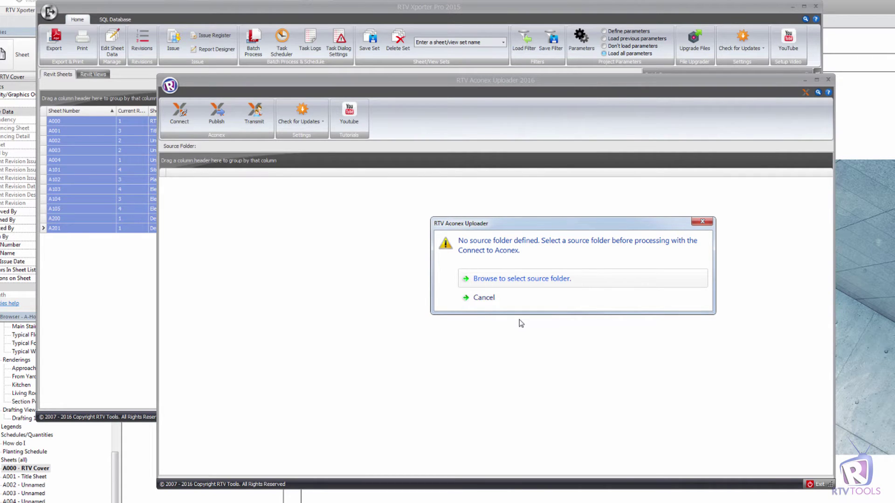
pyautogui.press('Return')
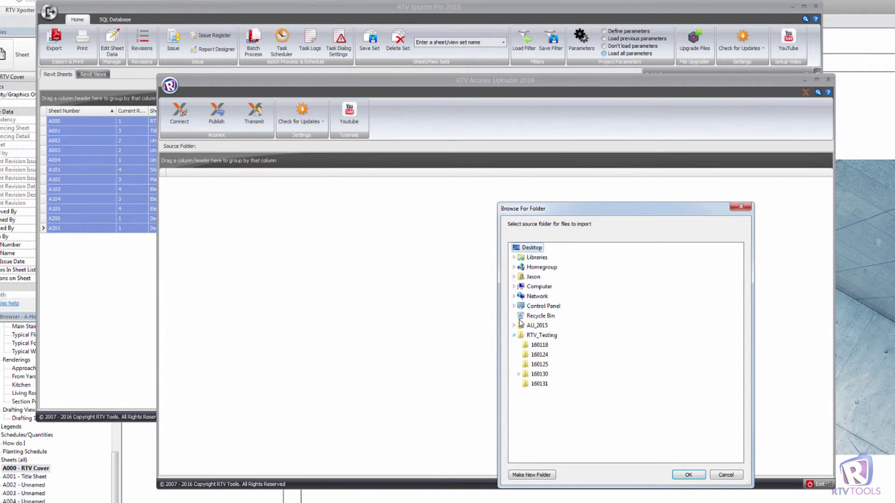
pyautogui.press('Return')
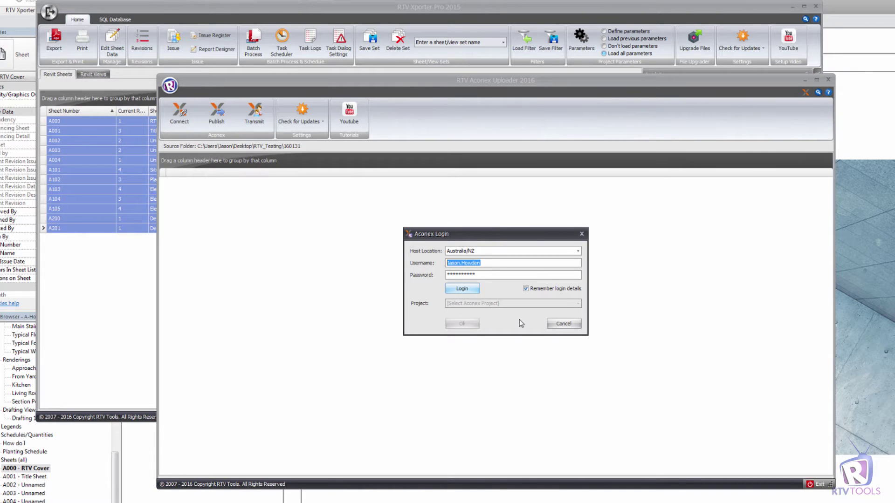
# Log in to the Australia/NZ Aconex host with the remembered details and choose the API Web Services Support project.
pyautogui.press('Return')
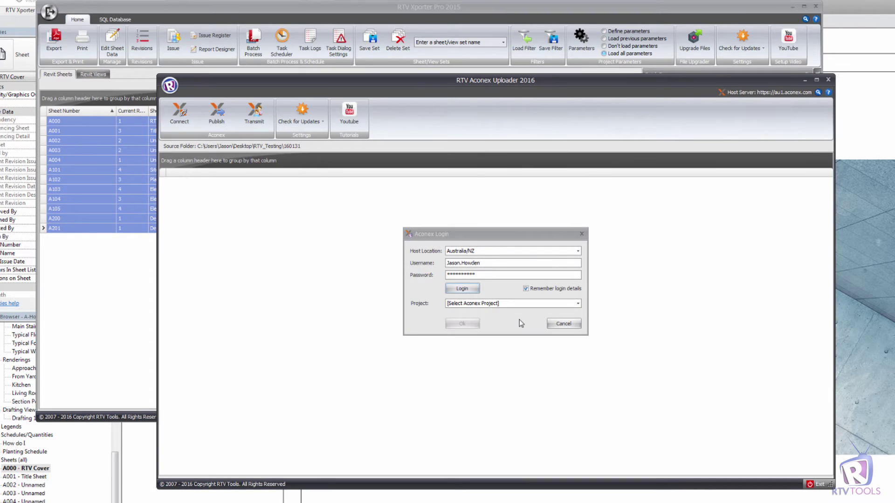
pyautogui.click(521, 323)
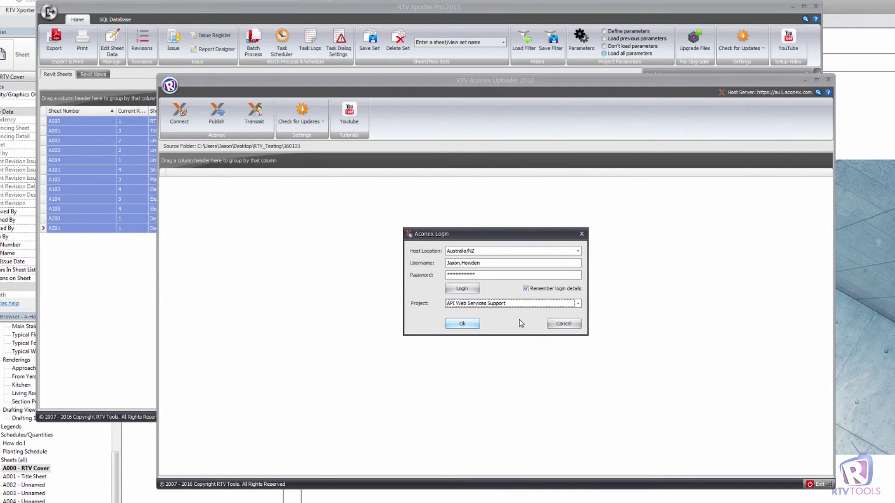
pyautogui.press('Return')
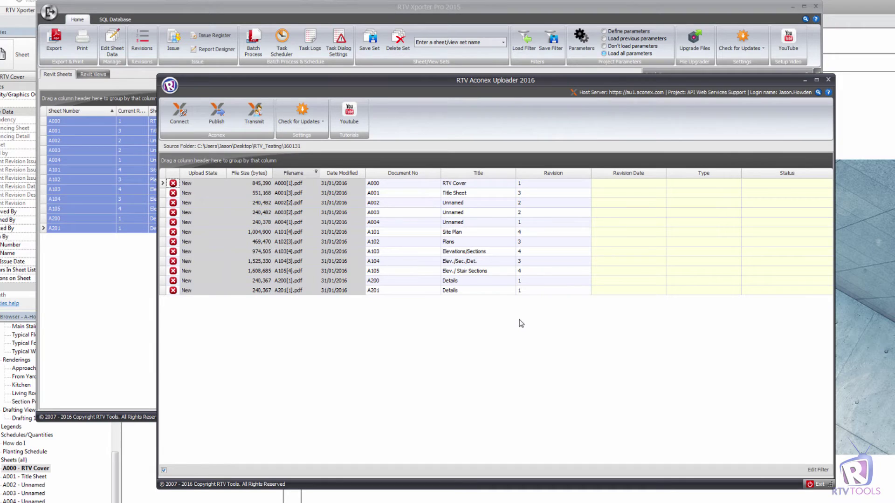
# Move the Filename column ahead of File Size and check its filter list without applying a filter.
pyautogui.moveTo(225, 174); pyautogui.dragTo(227, 173)
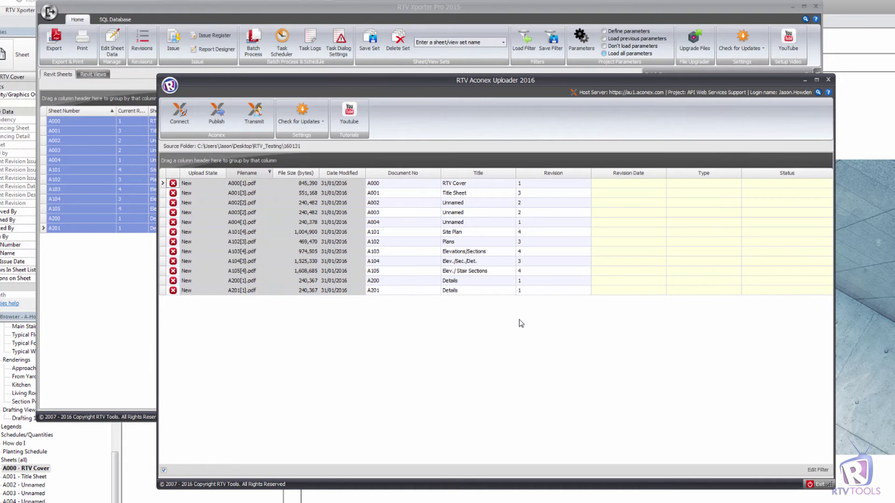
pyautogui.click(269, 172)
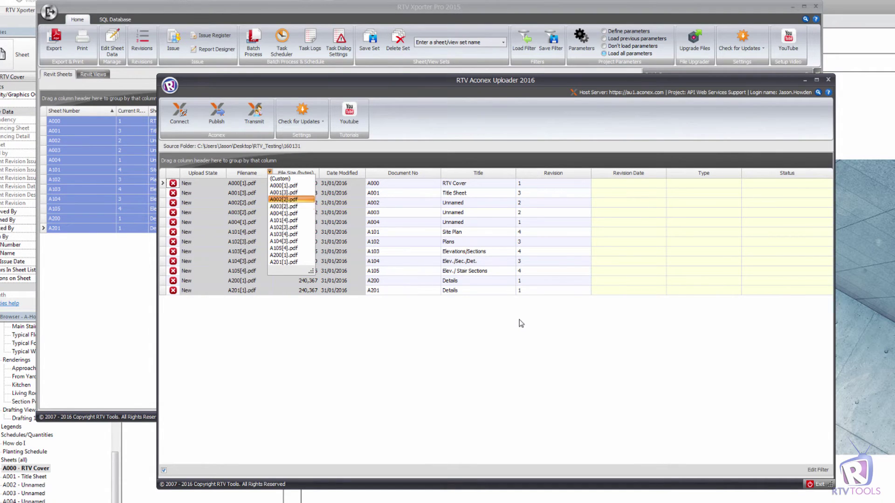
pyautogui.press('Escape')
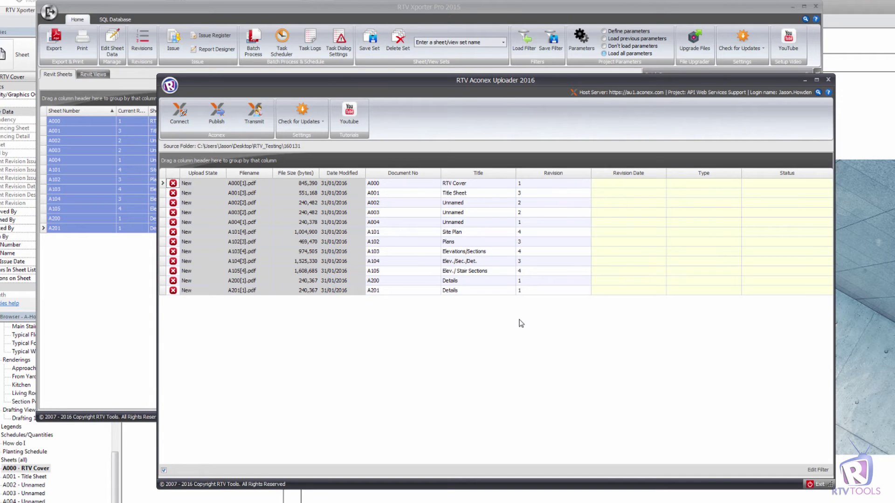
# Set the Revision Date of all listed documents to 31/01/2016.
pyautogui.press('Tab')
pyautogui.press('Tab')
pyautogui.press('Tab')
pyautogui.press('Tab')
pyautogui.hotkey('shift', 'pagedown')
pyautogui.hotkey('alt', 'Down')
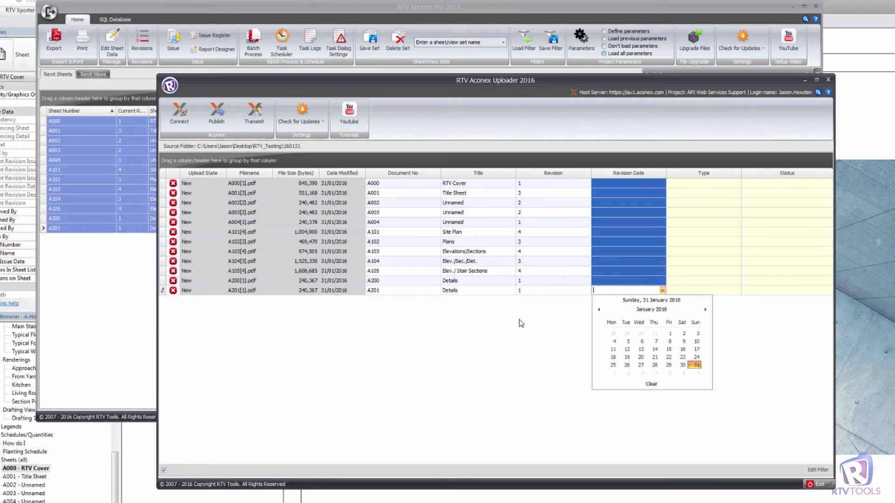
pyautogui.press('Return')
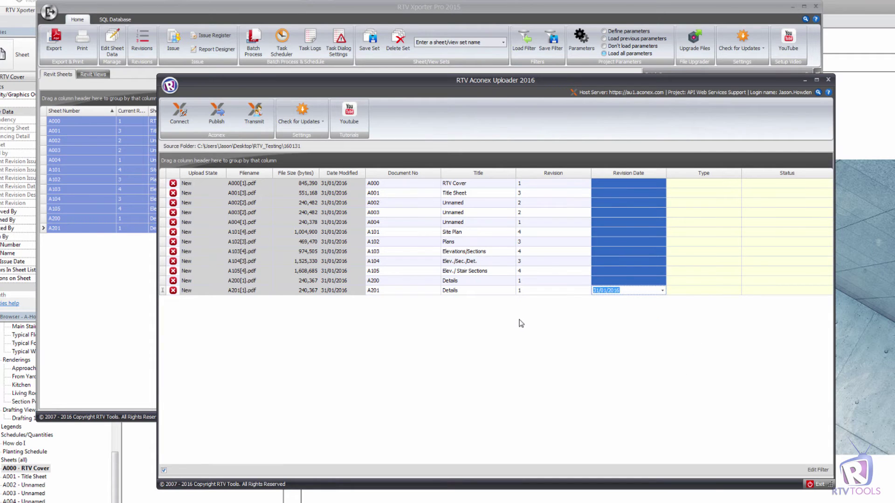
pyautogui.press('Tab')
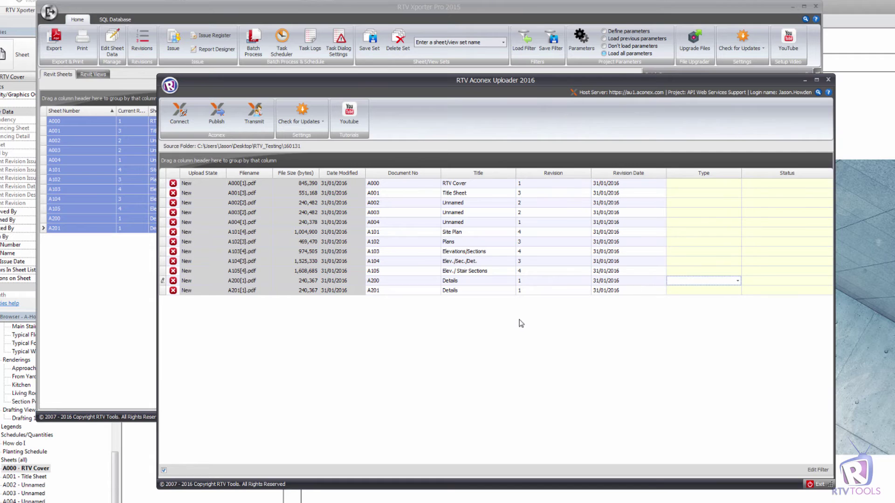
# Set the Type of all listed documents to Technical Document.
pyautogui.press('pageup')
pyautogui.hotkey('ctrl', 'shift', 'End')
pyautogui.hotkey('alt', 'Down')
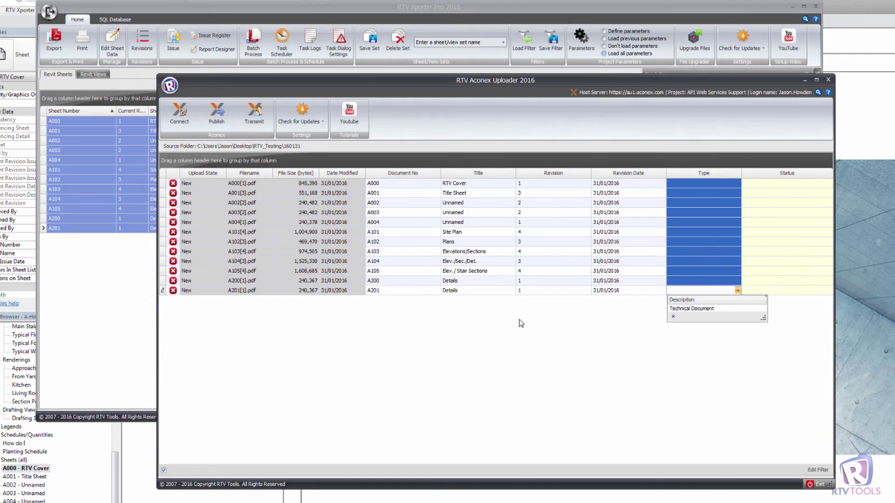
pyautogui.press('Down')
pyautogui.press('Return')
pyautogui.press('Tab')
# Set the Status of all listed documents to For Use.
pyautogui.press('Up')
pyautogui.press('Up')
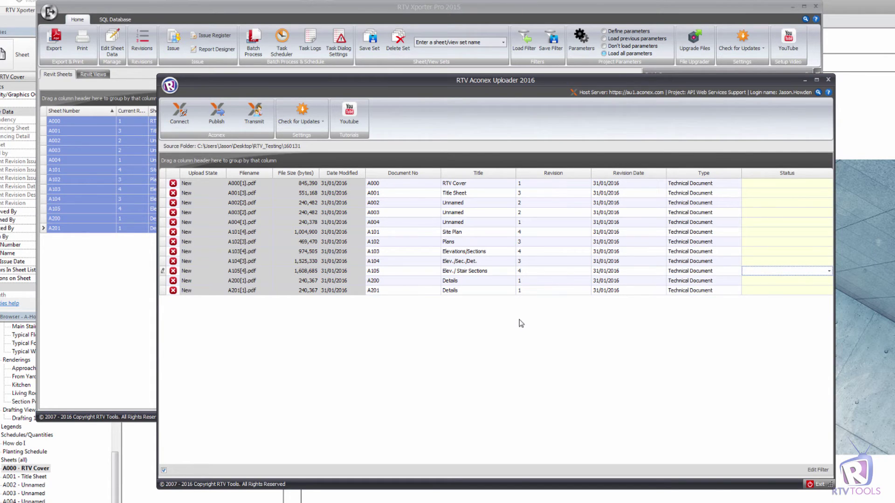
pyautogui.hotkey('ctrl', 'Home')
pyautogui.hotkey('ctrl', 'shift', 'End')
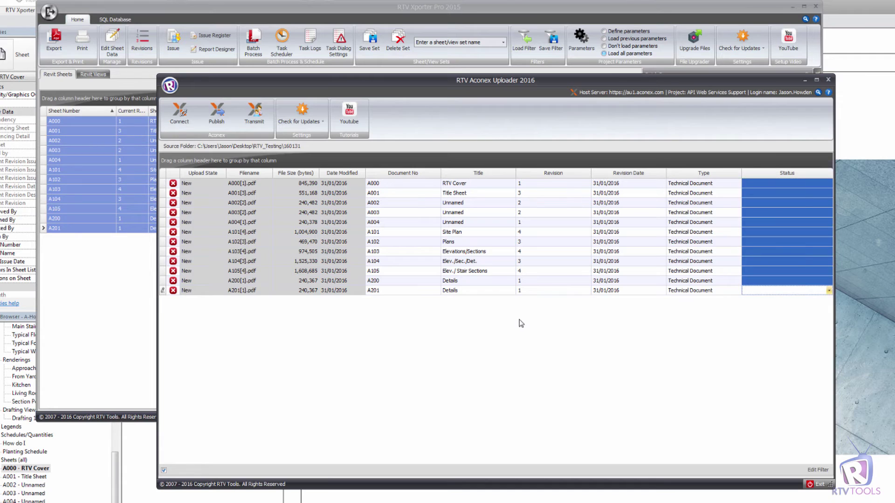
pyautogui.hotkey('alt', 'Down')
pyautogui.press('Down')
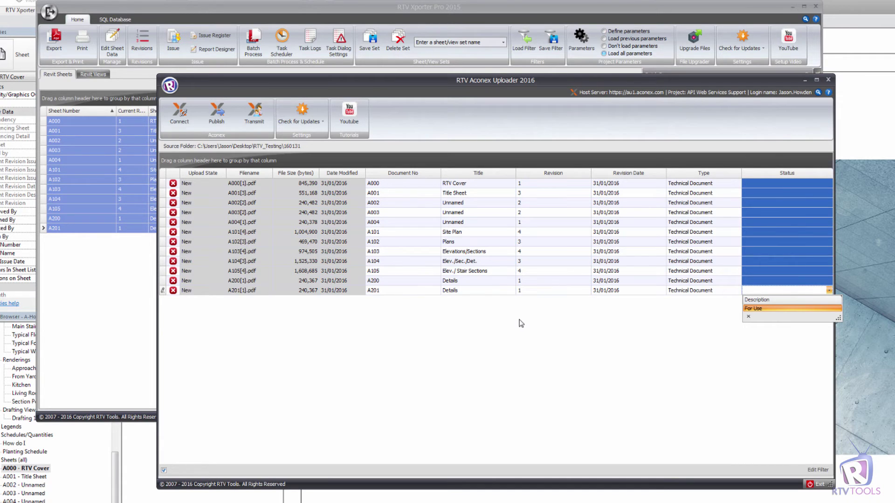
pyautogui.press('Return')
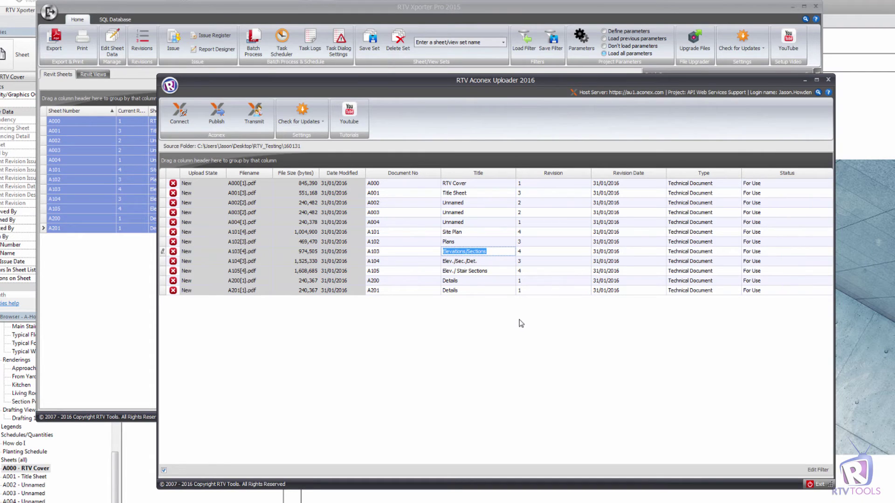
# Change the title of document A104 to "Elev./Sec./Details".
pyautogui.press('Down')
pyautogui.press('F2')
pyautogui.press('End')
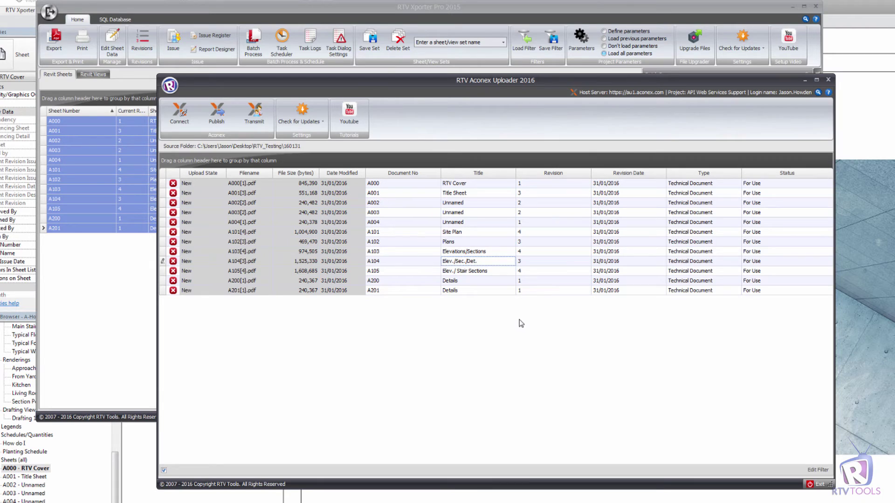
pyautogui.press('BackSpace')
pyautogui.write('ail')
pyautogui.press('BackSpace')
pyautogui.press('BackSpace')
pyautogui.press('BackSpace')
pyautogui.write('iat')
pyautogui.press('BackSpace')
pyautogui.press('BackSpace')
pyautogui.press('BackSpace')
pyautogui.write('ails')
pyautogui.press('Down')
pyautogui.press('Down')
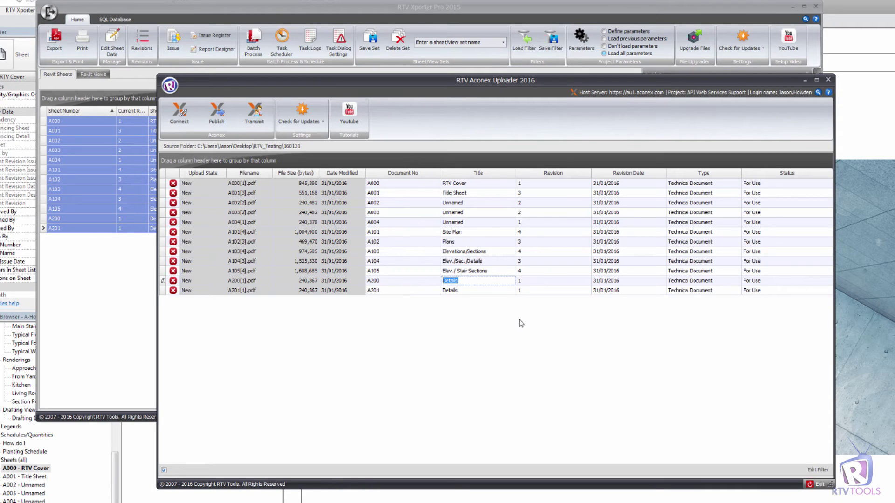
# Publish document A000 and the two Details documents A200 and A201 to the Aconex project.
pyautogui.hotkey('ctrl', 'Home')
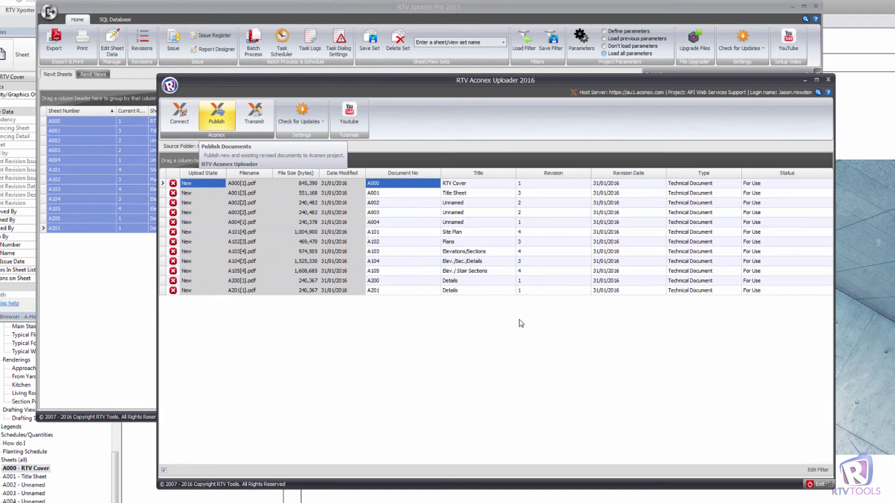
pyautogui.click(216, 114)
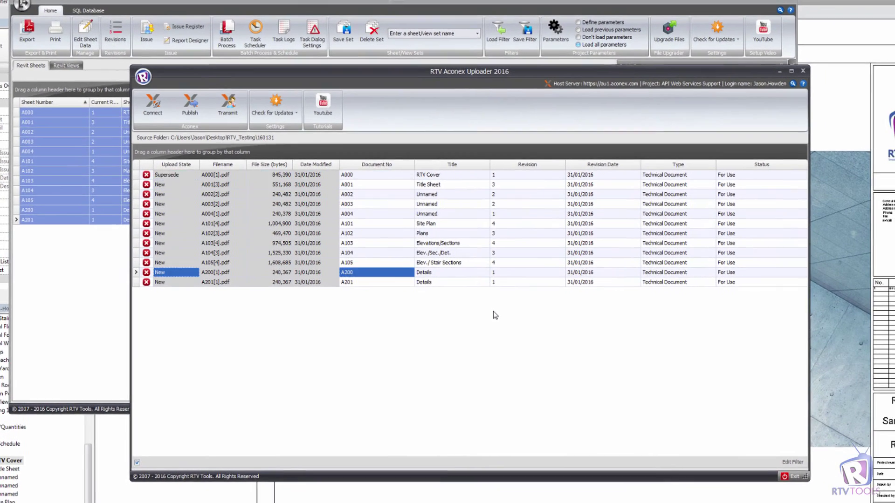
pyautogui.hotkey('shift', 'Down')
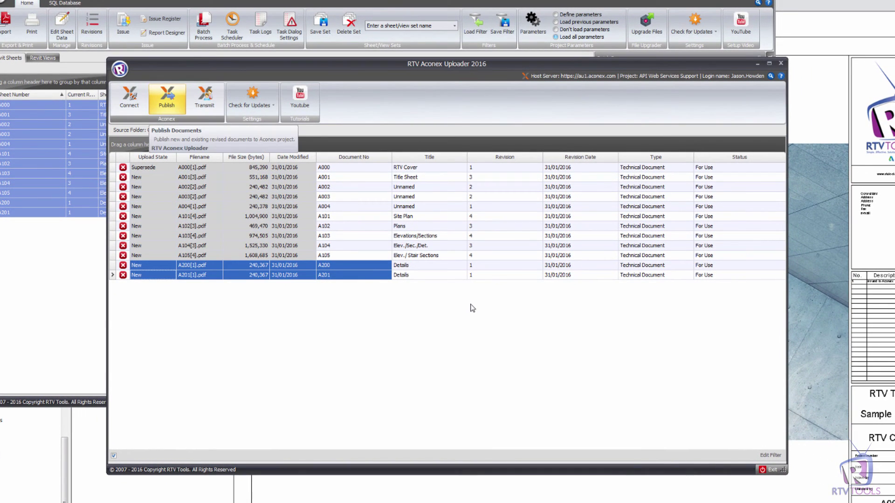
pyautogui.click(167, 98)
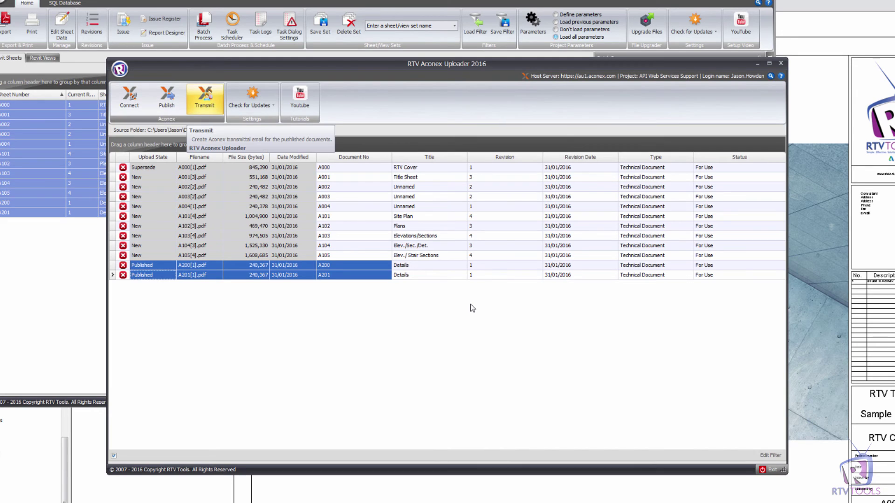
# Start a transmittal for A200 and A201, filter project users by organization "rtv", and add two RTV Tools Limited users as To recipients.
pyautogui.click(205, 98)
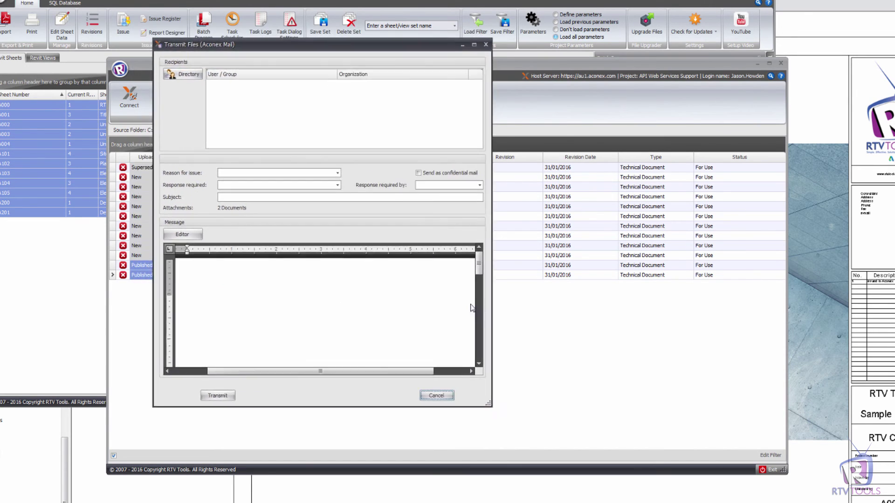
pyautogui.press('Tab')
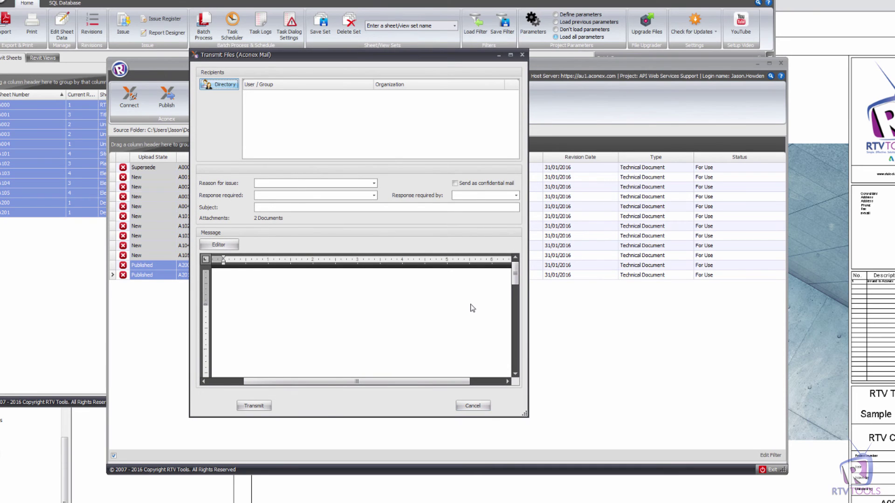
pyautogui.press('Return')
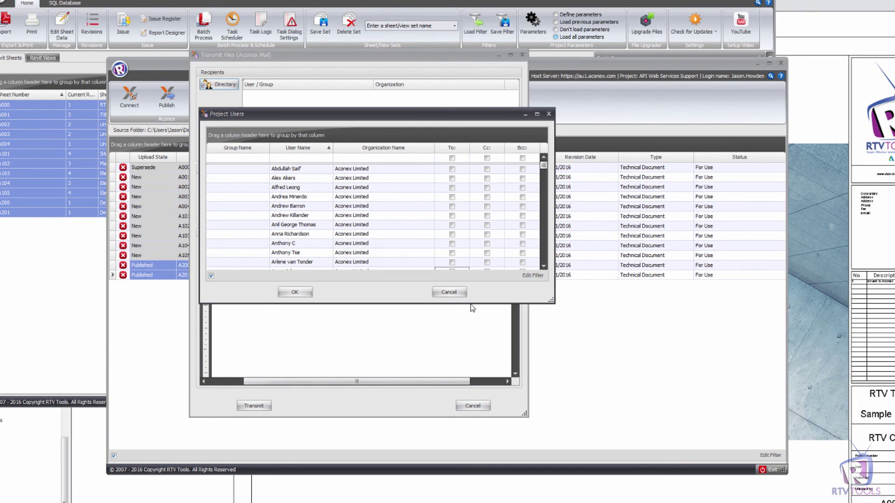
pyautogui.write('rtv')
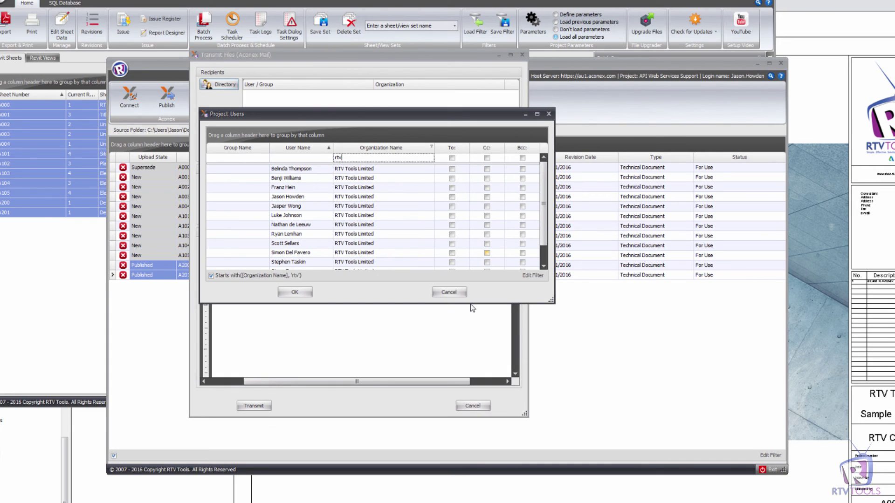
pyautogui.press('space')
pyautogui.press('Down')
pyautogui.press('space')
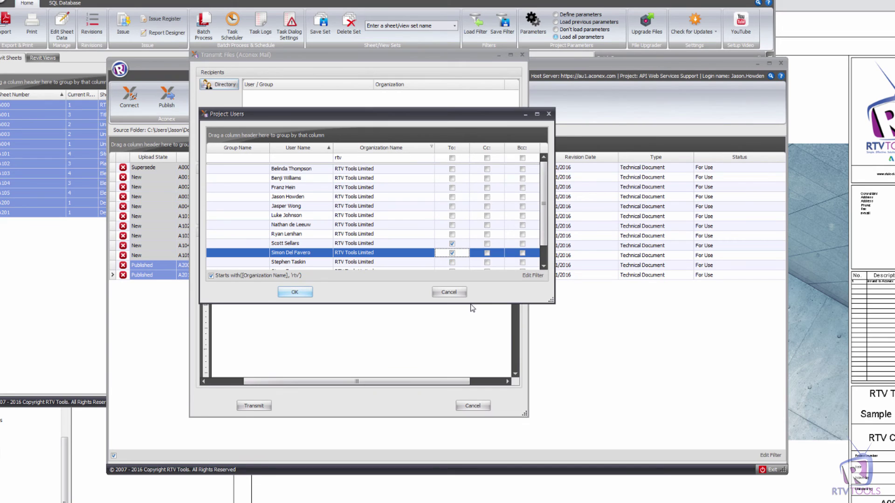
pyautogui.press('Return')
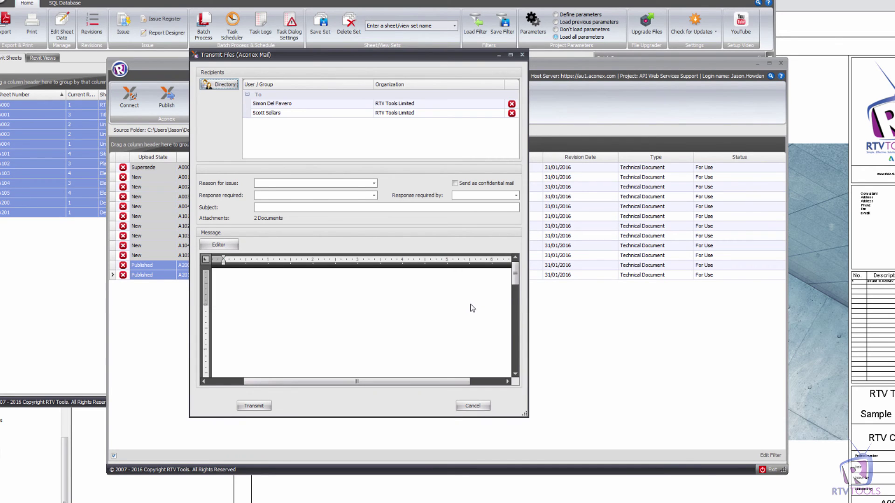
# Set the transmittal's reason for issue to Issued for Construction.
pyautogui.press('Tab')
pyautogui.hotkey('alt', 'Down')
pyautogui.press('Down')
pyautogui.press('Down')
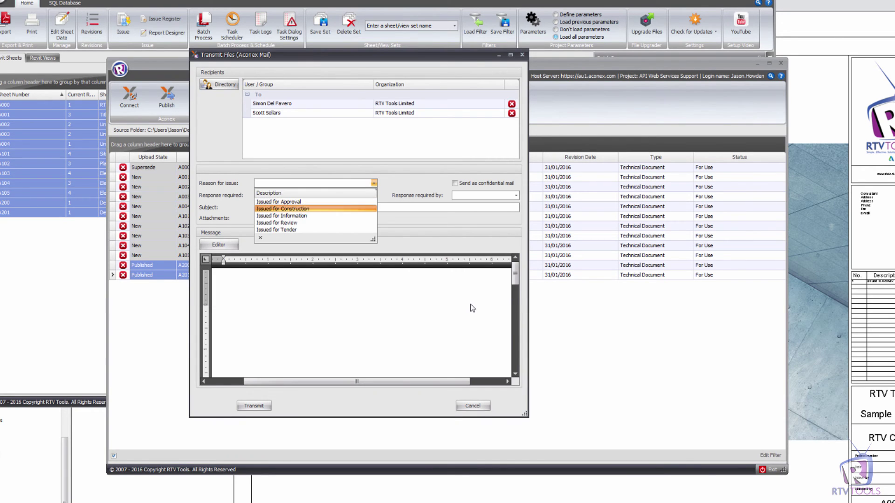
pyautogui.press('Return')
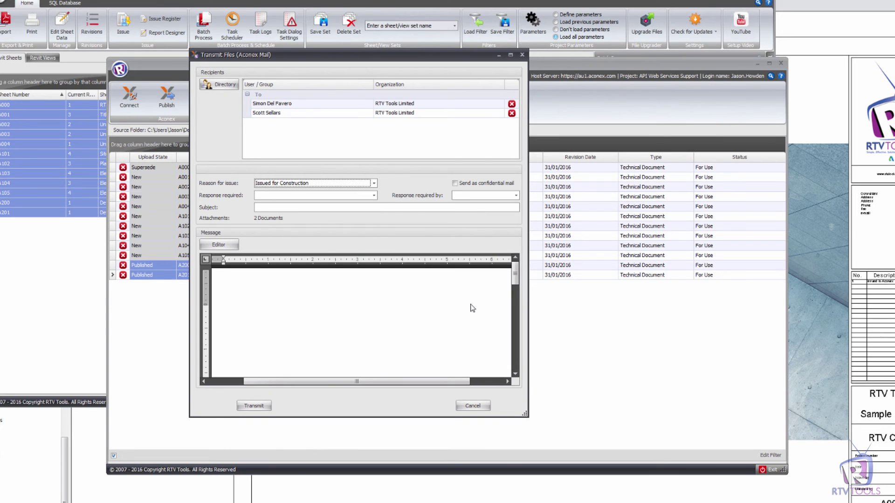
# Review the available response types and the response date calendar, leaving both fields empty.
pyautogui.press('Tab')
pyautogui.hotkey('alt', 'Down')
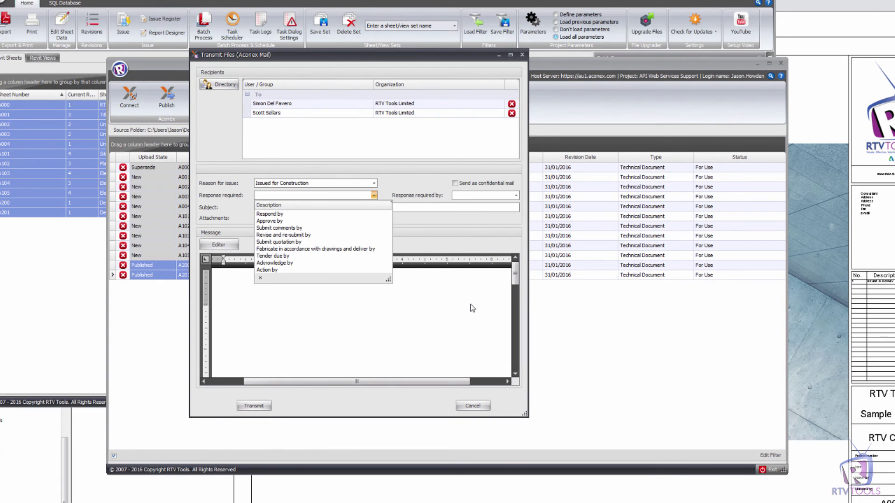
pyautogui.press('Escape')
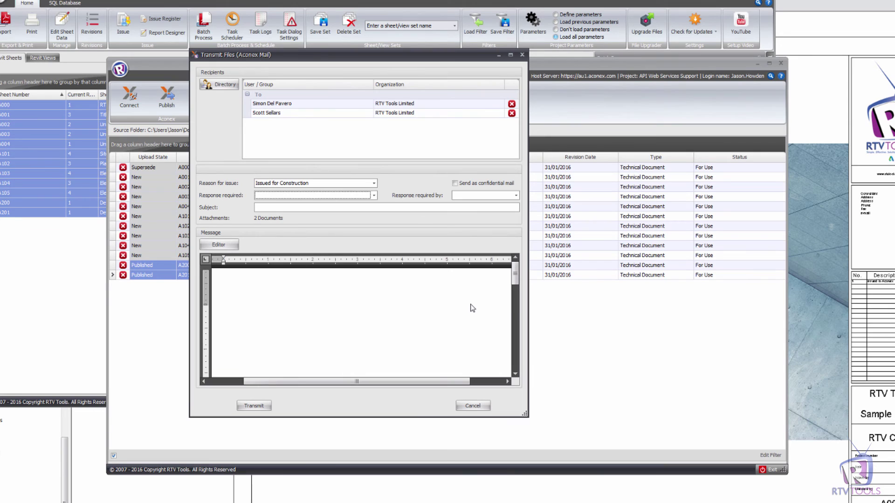
pyautogui.press('Tab')
pyautogui.hotkey('alt', 'Down')
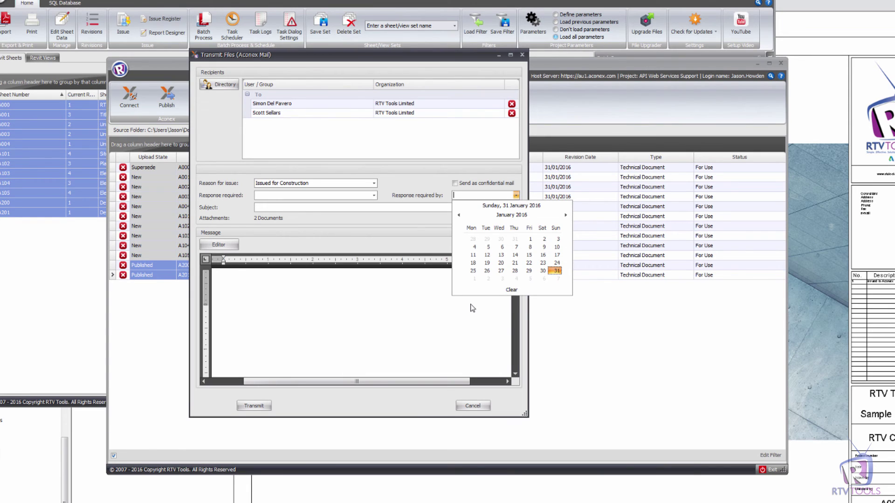
pyautogui.press('Escape')
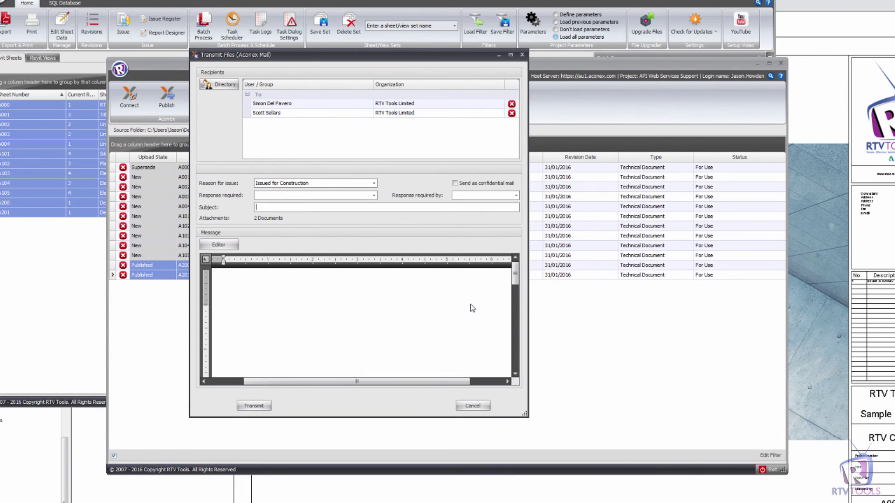
# Enter "Testing the upload to Aconex" as the transmittal's subject.
pyautogui.press('Tab')
pyautogui.write('Testing the upload to Aconex')
pyautogui.press('Tab')
pyautogui.hotkey('shift', 'Tab')
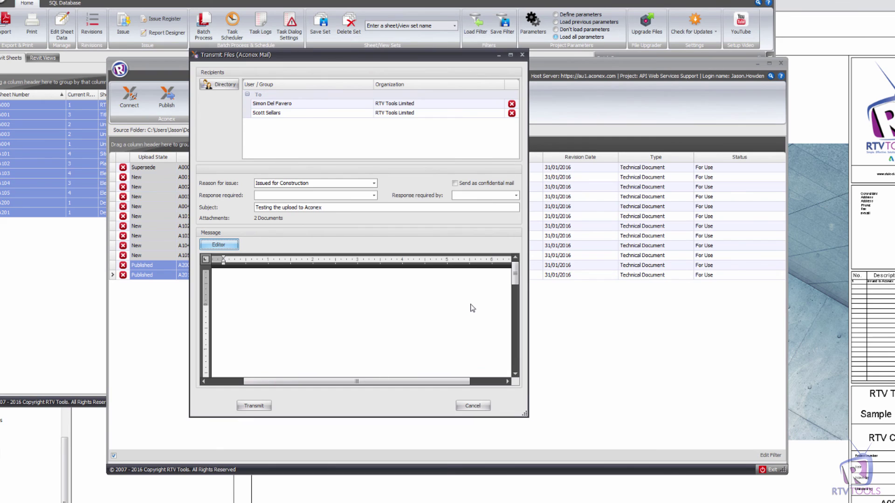
# Write the transmittal message "Hi guys," and "New drawings to review" on separate lines, followed by the sender's first name.
pyautogui.press('Return')
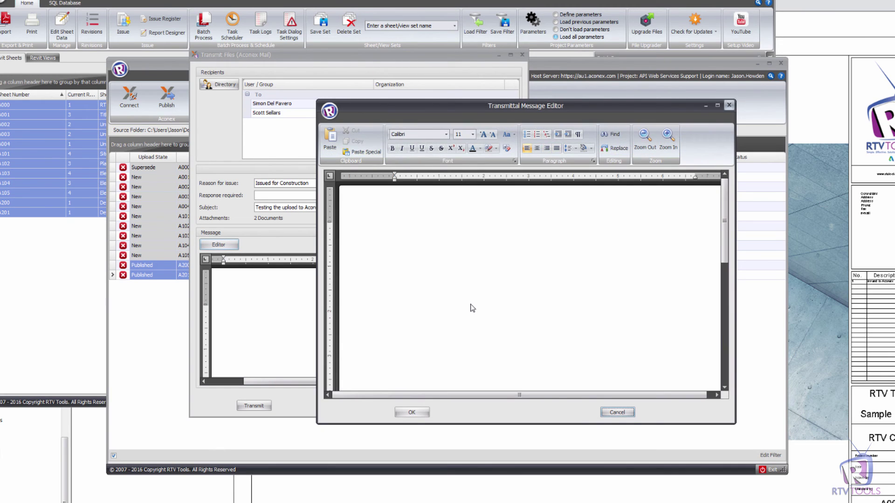
pyautogui.press('Escape')
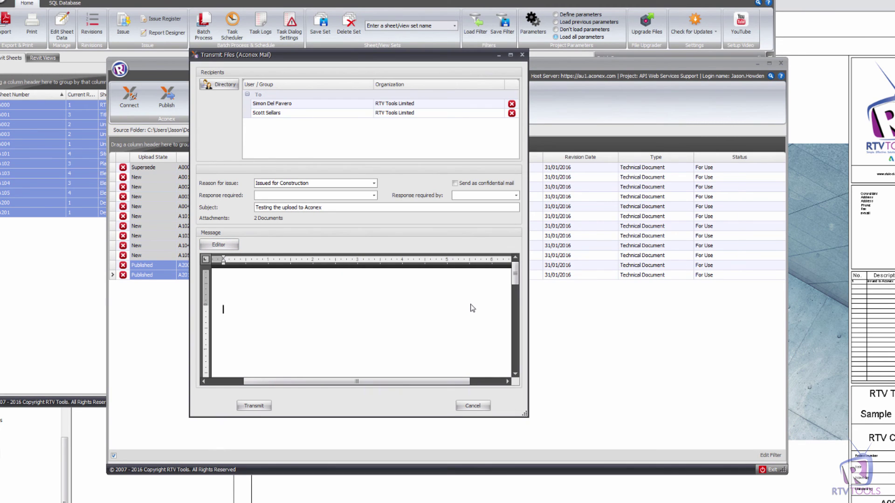
pyautogui.write('Hi gu')
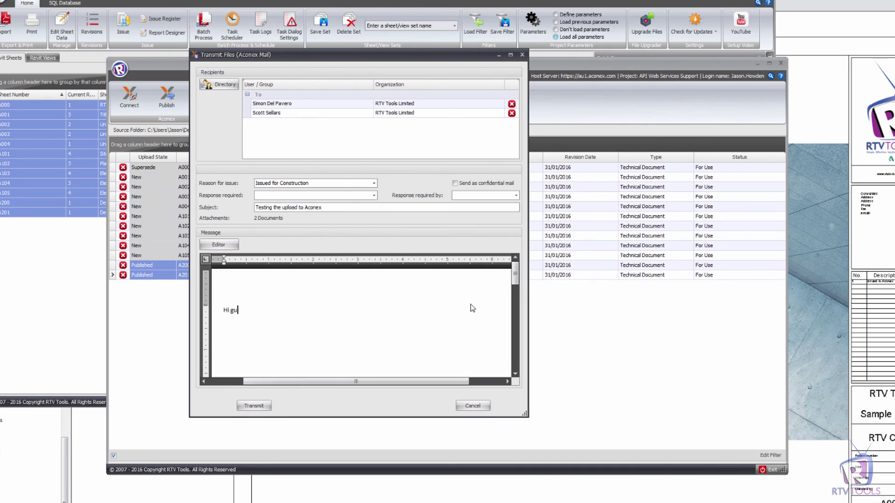
pyautogui.write('ys,')
pyautogui.press('Return')
pyautogui.write('New drawings to review')
pyautogui.press('Return')
pyautogui.write('Jason')
pyautogui.press('Tab')
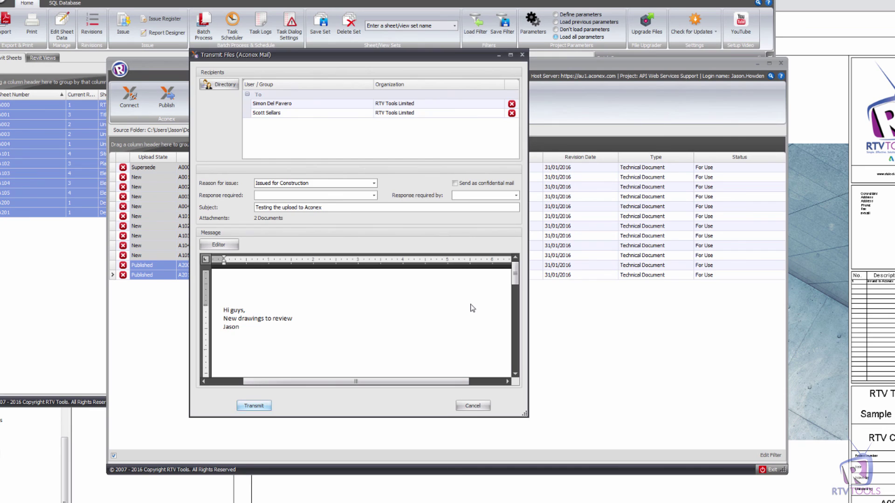
# Send the transmittal, dismiss the confirmation, and close the Aconex uploader.
pyautogui.press('Return')
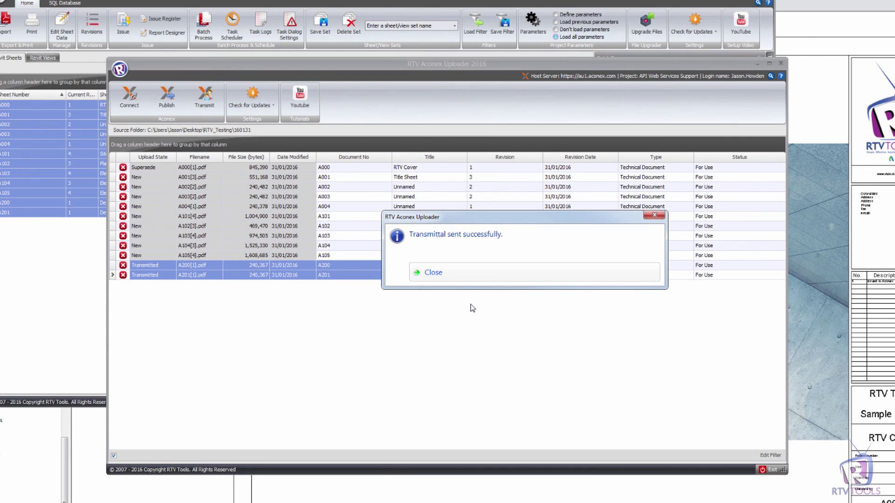
pyautogui.press('Return')
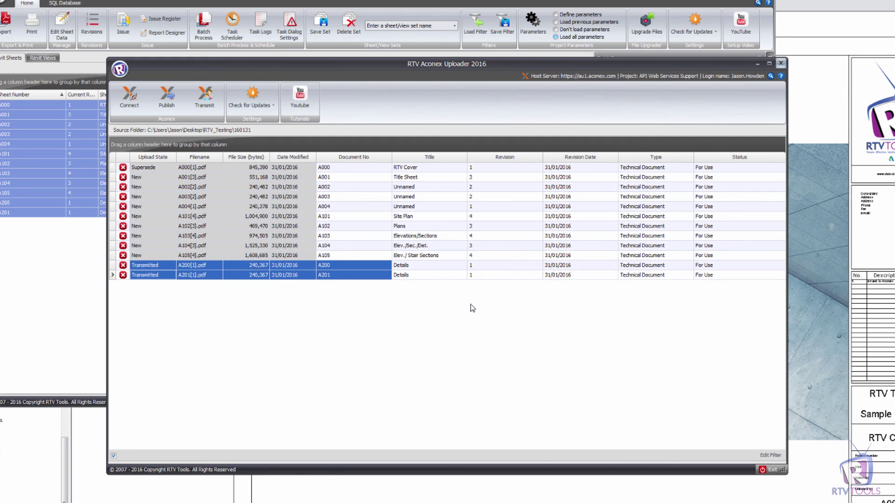
pyautogui.click(781, 63)
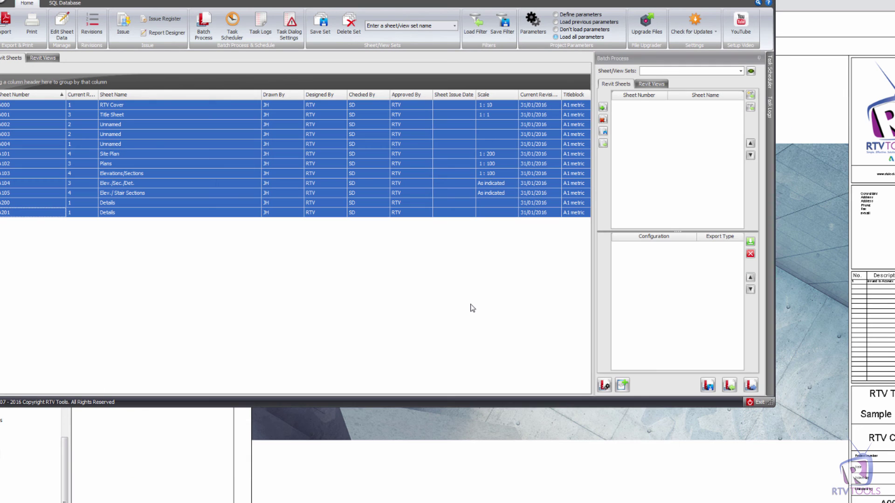